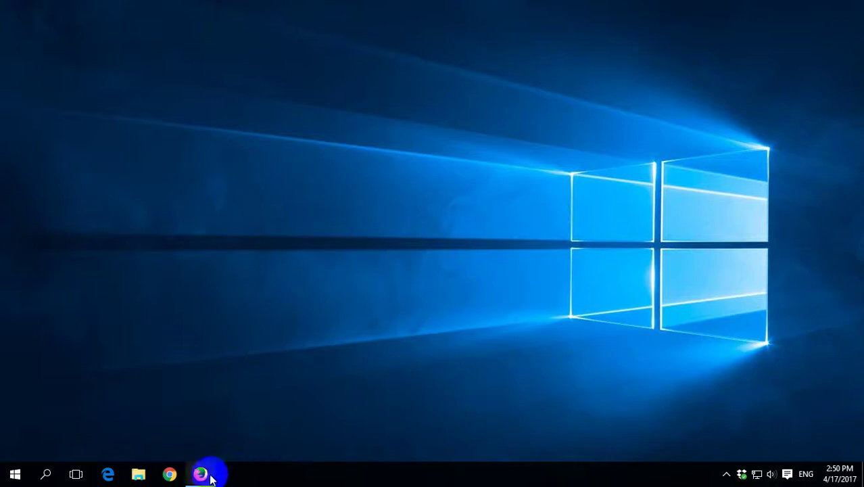
Step: Restore the Firefox window from its New Tab - Mozilla Firefox taskbar preview
{"action": "mouse_move", "coordinate": [211, 478]}
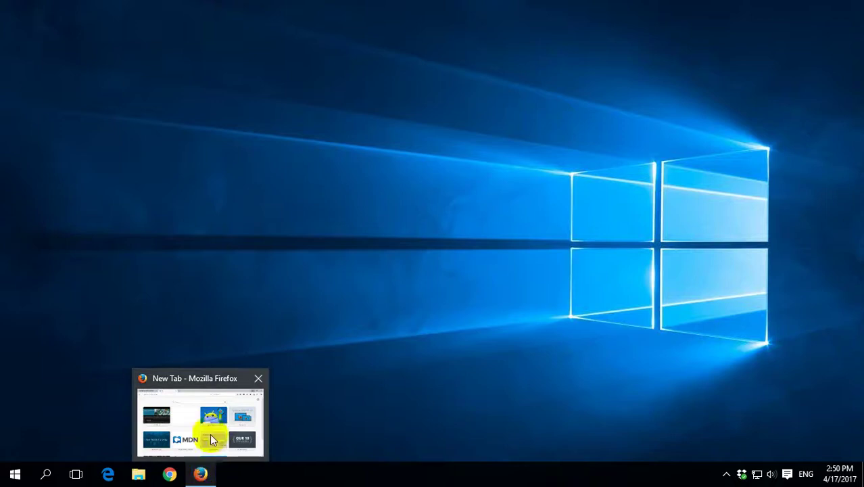
{"action": "left_click", "coordinate": [210, 379]}
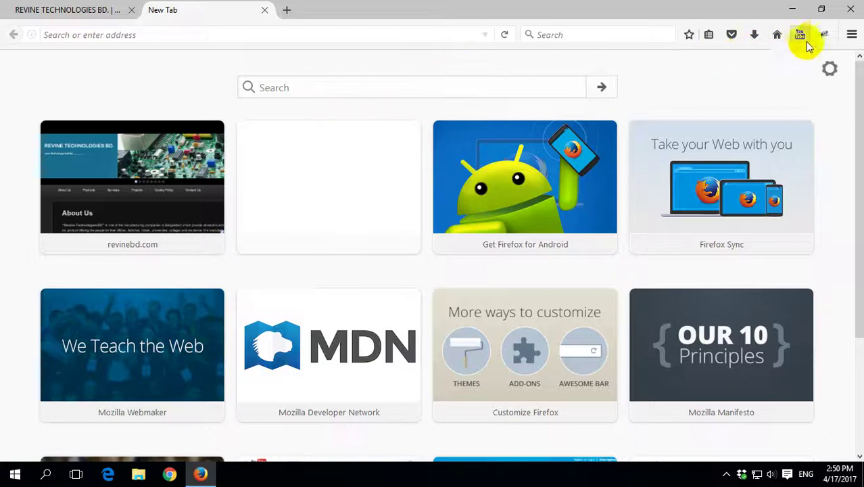
Step: Show Firebug 2.0.19's details in the Add-ons Manager, then return to the revinebd.com tab
{"action": "left_click", "coordinate": [852, 34]}
{"action": "left_click", "coordinate": [827, 220]}
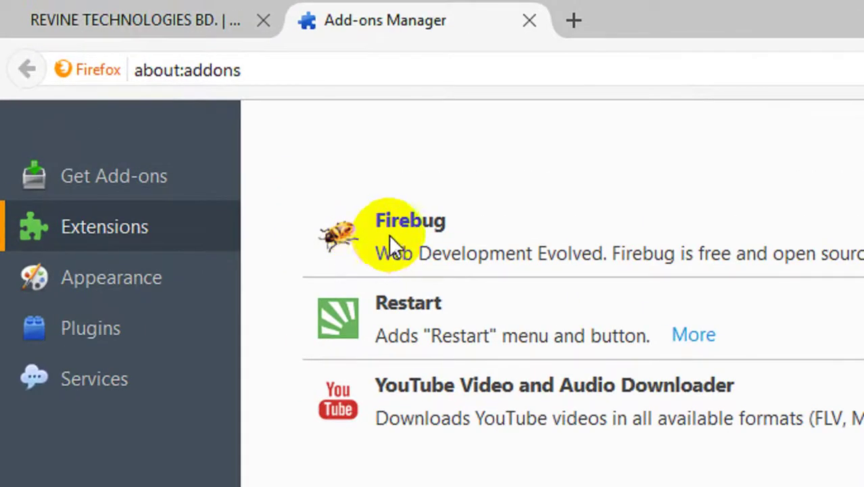
{"action": "left_click", "coordinate": [689, 254]}
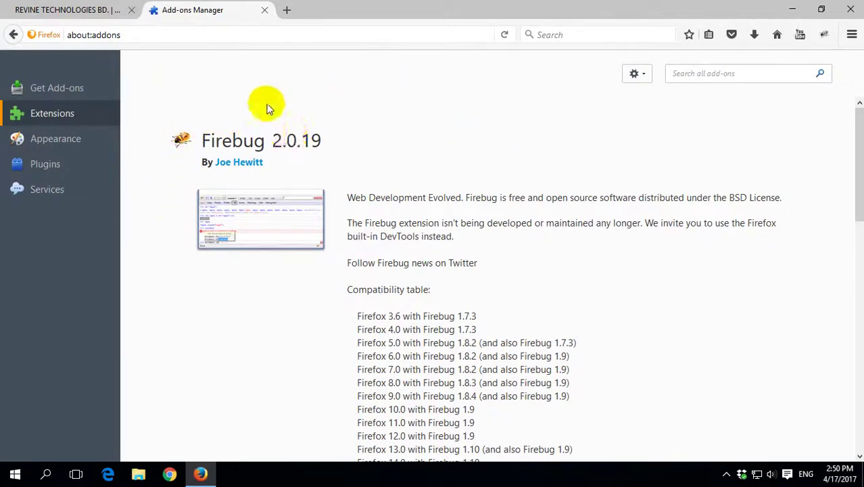
{"action": "left_click", "coordinate": [106, 19]}
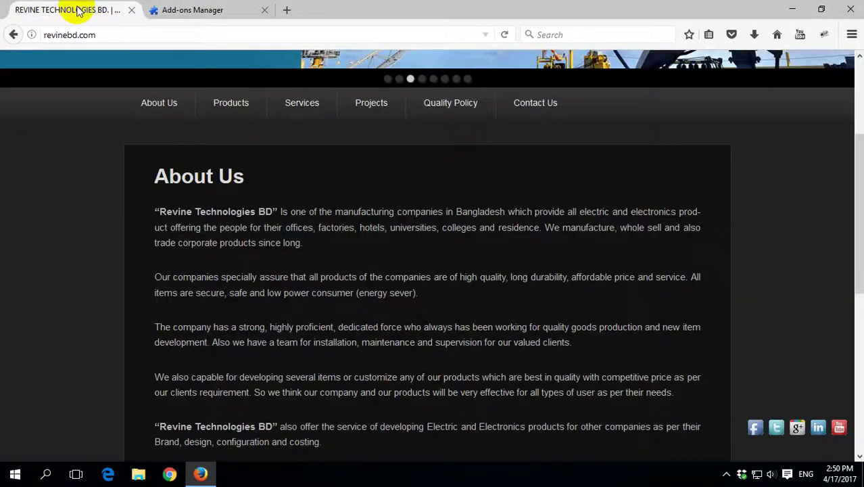
{"action": "right_click", "coordinate": [224, 213]}
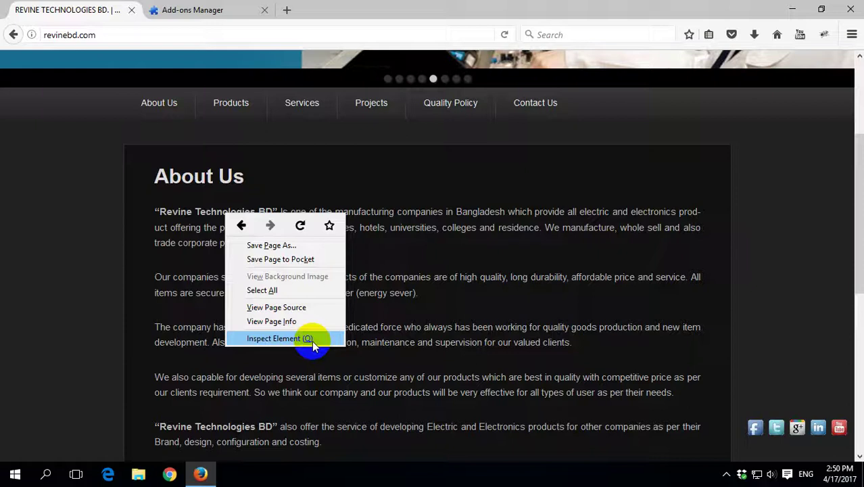
{"action": "left_click", "coordinate": [73, 17]}
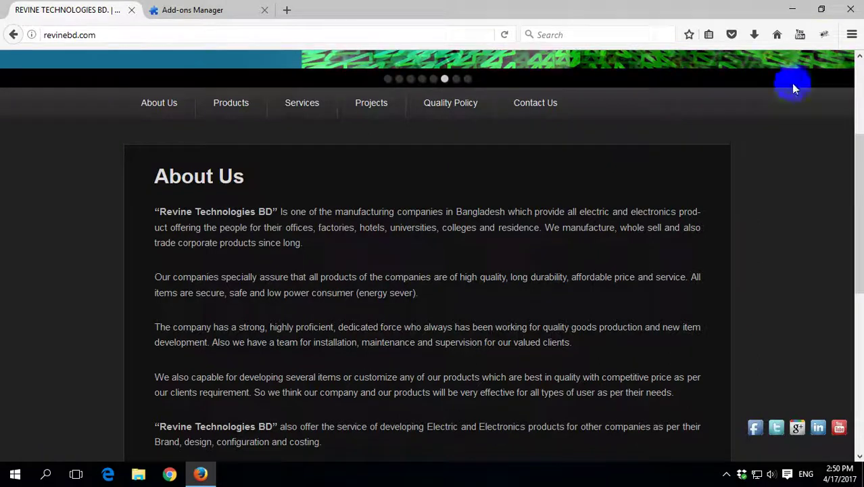
{"action": "left_click", "coordinate": [852, 35]}
Step: Remove the Firebug extension from the Add-ons Manager's Extensions list
{"action": "left_click", "coordinate": [826, 212]}
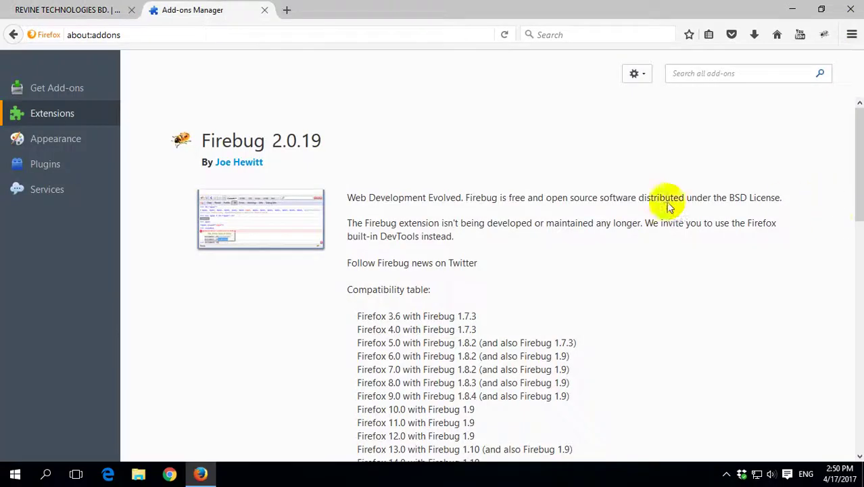
{"action": "left_click", "coordinate": [73, 120]}
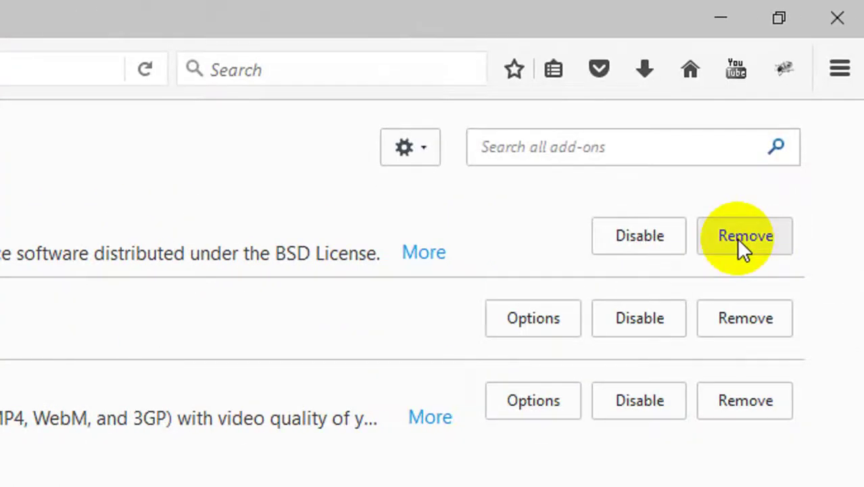
{"action": "left_click", "coordinate": [738, 239]}
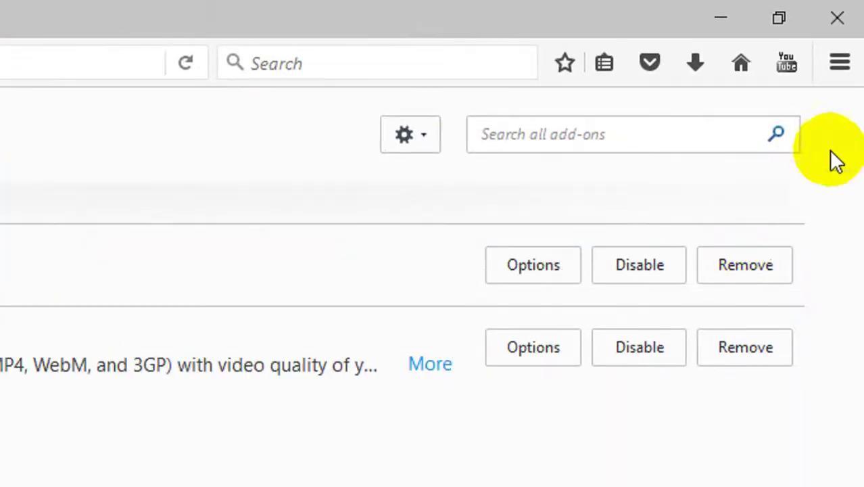
Step: Restart Firefox to finish removing Firebug, and open a new tab
{"action": "left_click", "coordinate": [839, 63]}
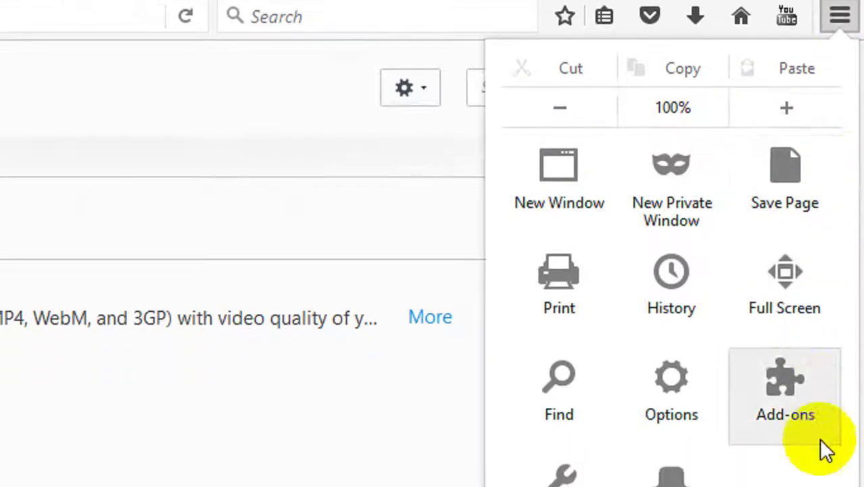
{"action": "left_click", "coordinate": [773, 398]}
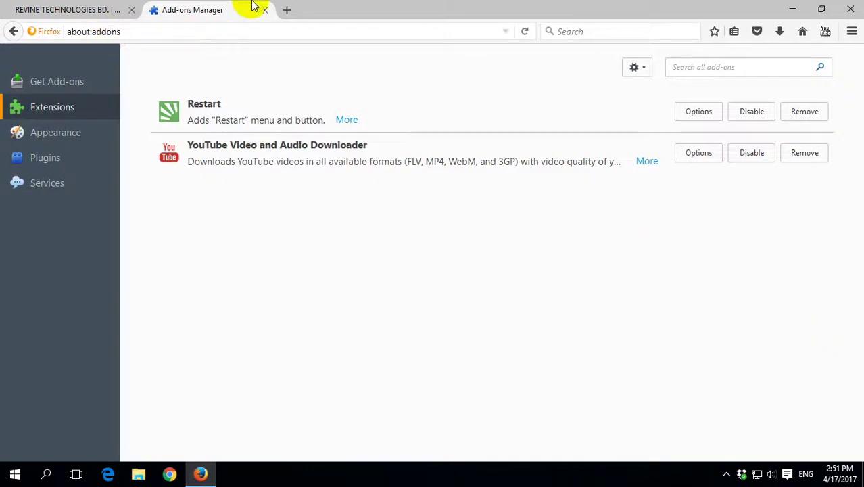
{"action": "left_click", "coordinate": [287, 10]}
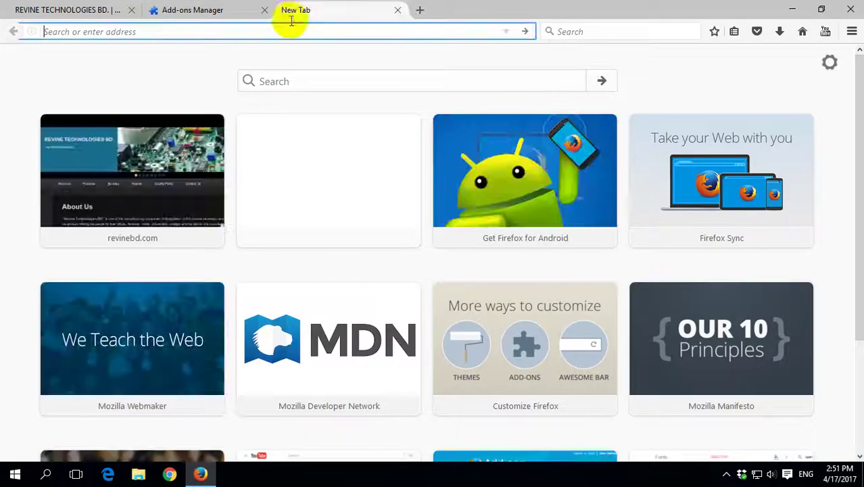
Step: Search for 'google' from the new tab's search box
{"action": "left_click", "coordinate": [298, 81]}
{"action": "type", "text": "goo"}
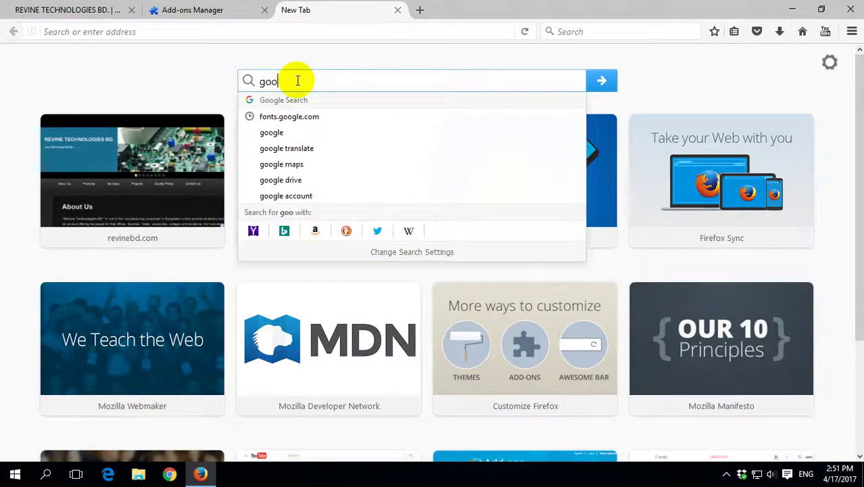
{"action": "type", "text": "gle"}
{"action": "key", "text": "Return"}
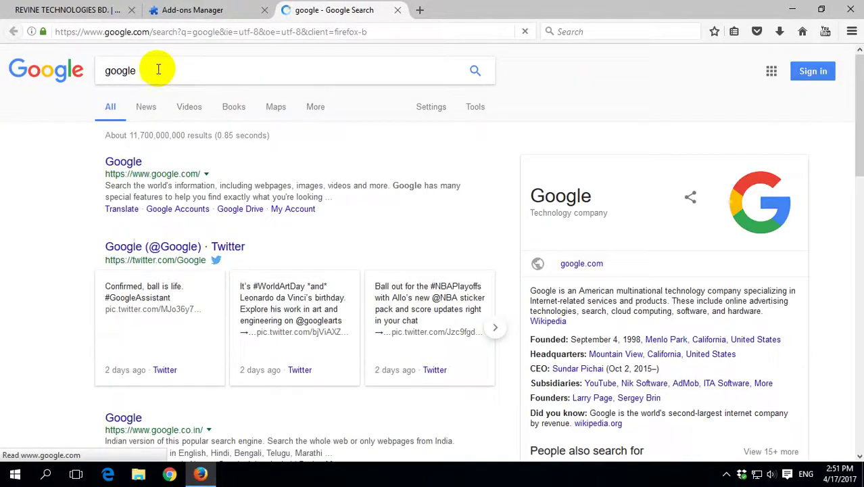
Step: Go to google.com and search for 'firebug older version'
{"action": "left_click", "coordinate": [135, 168]}
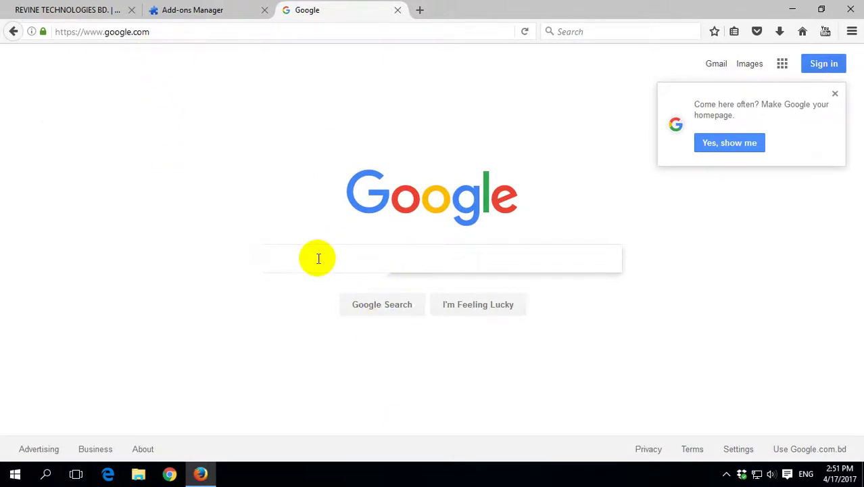
{"action": "type", "text": "firebu"}
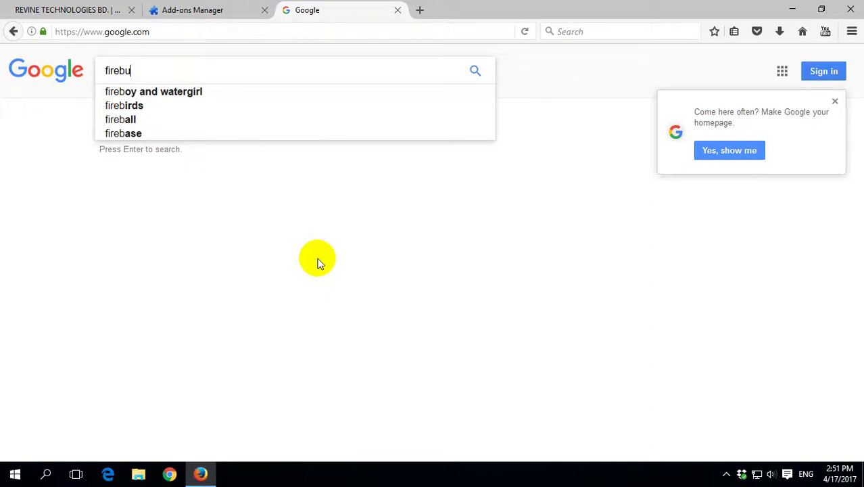
{"action": "type", "text": "g old"}
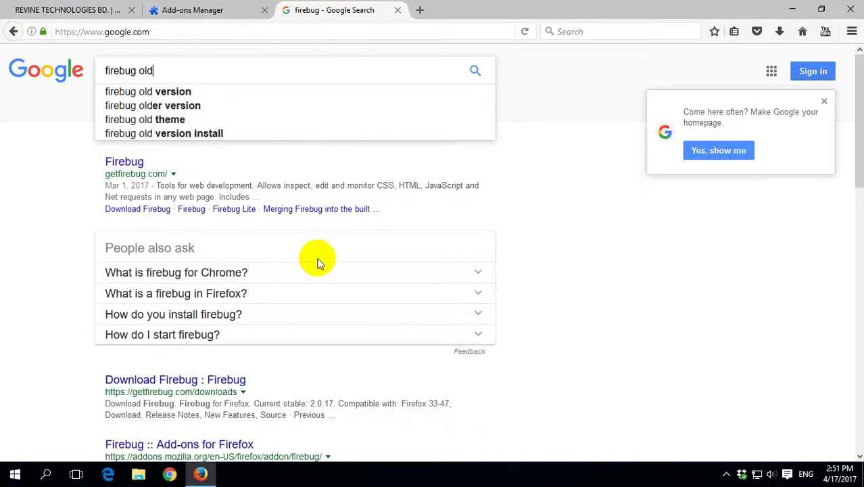
{"action": "type", "text": "er ver"}
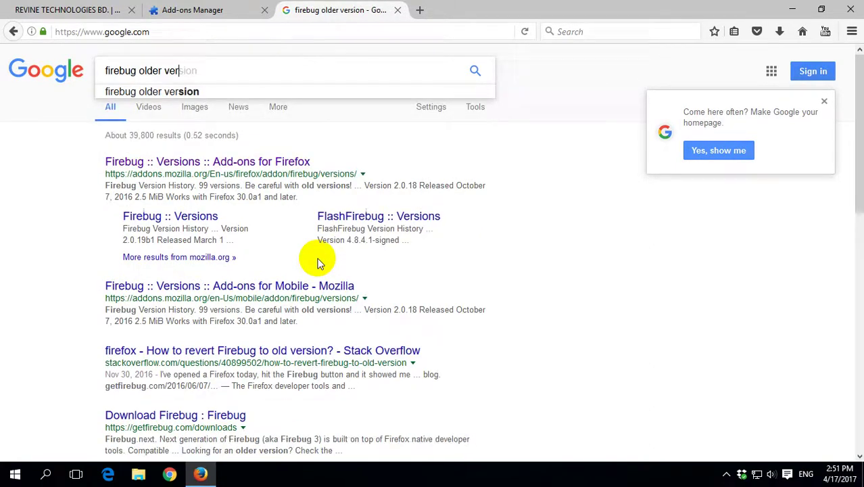
{"action": "type", "text": "sion"}
{"action": "key", "text": "Return"}
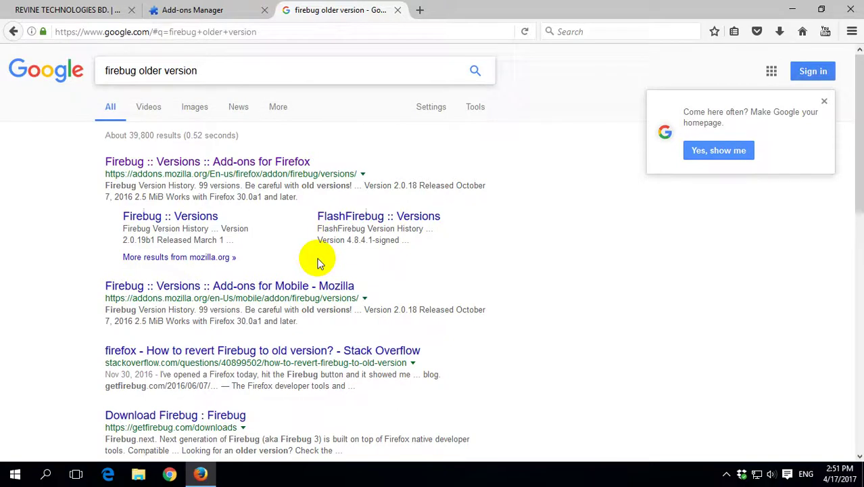
Step: Install Firebug version 2.0.17 from its Mozilla Add-ons version history and restart Firefox
{"action": "left_click", "coordinate": [138, 169]}
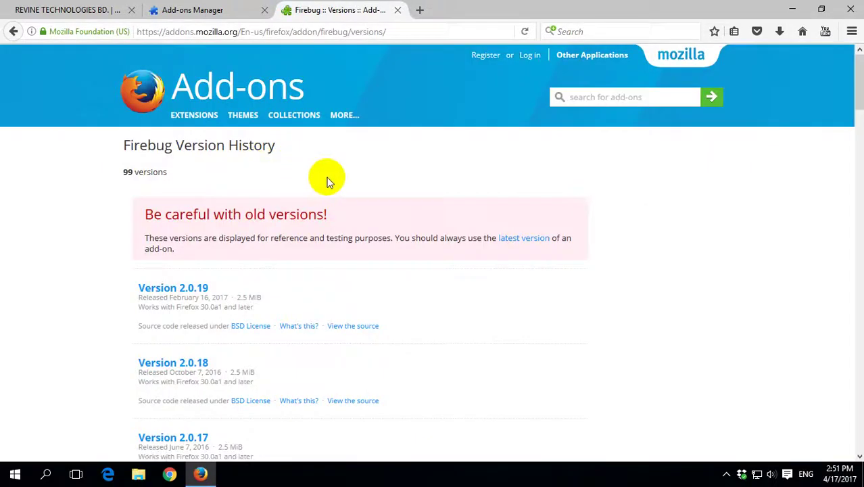
{"action": "scroll", "coordinate": [380, 210], "scroll_direction": "down", "scroll_amount": 3}
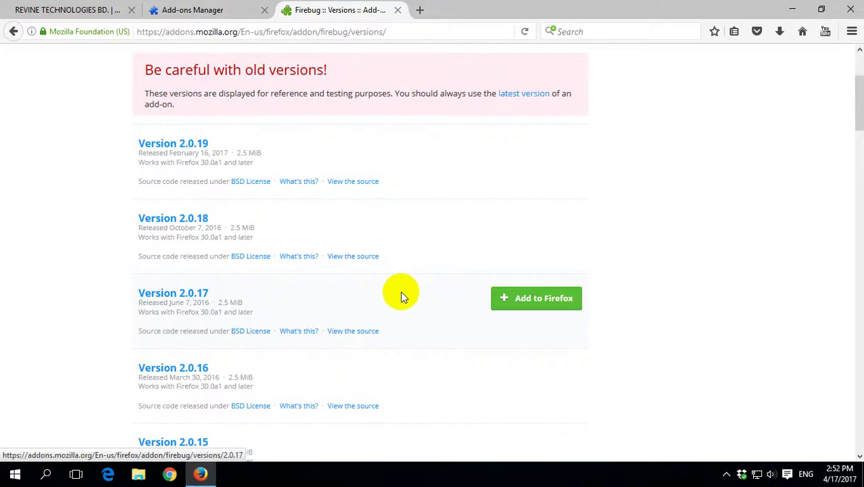
{"action": "left_click", "coordinate": [529, 300]}
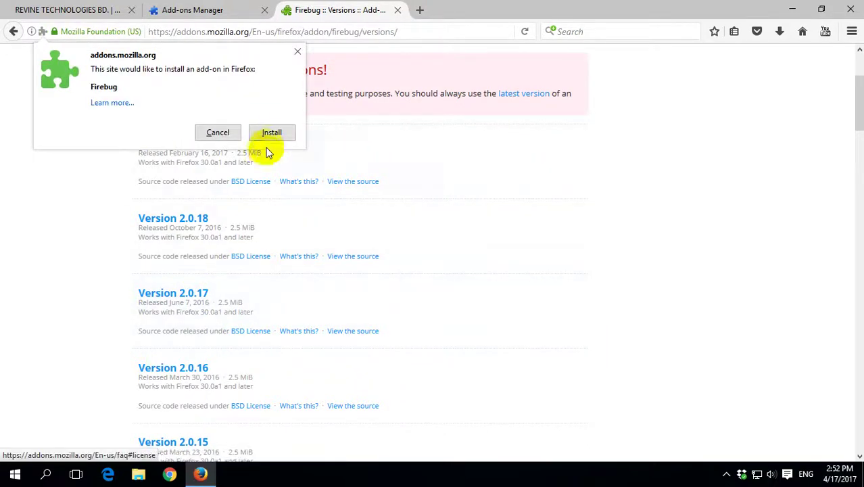
{"action": "left_click", "coordinate": [271, 132]}
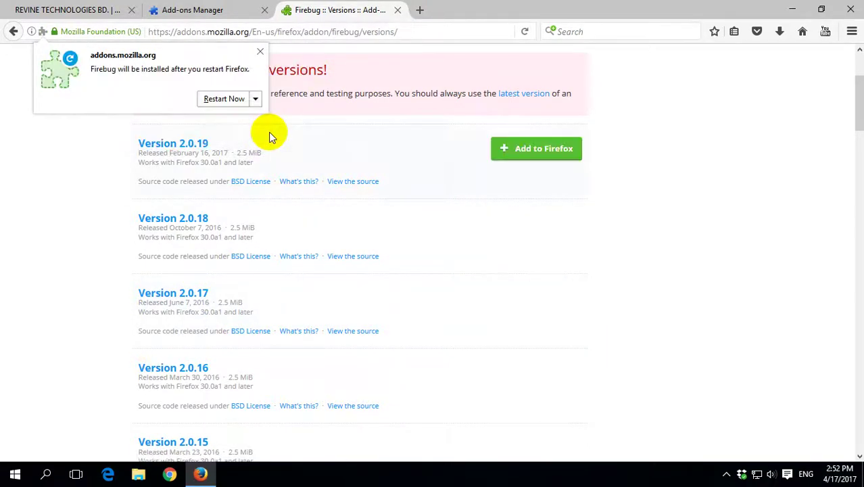
{"action": "left_click", "coordinate": [224, 100]}
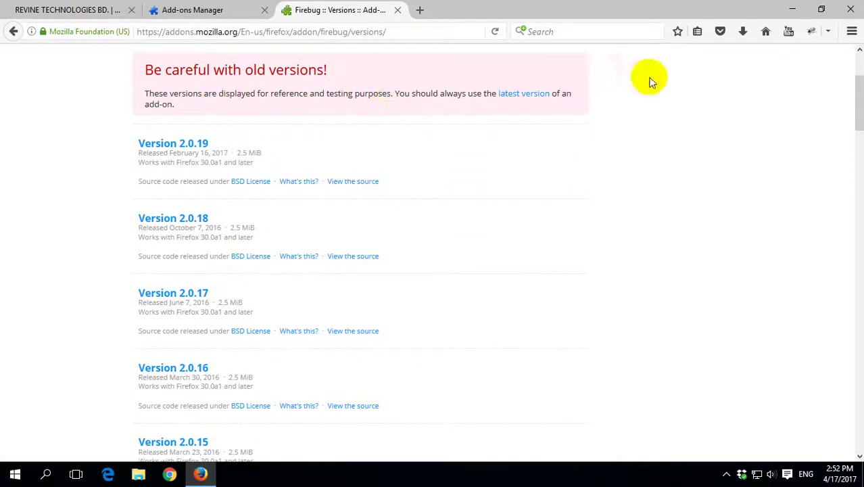
Step: Set Automatic Updates to Off on Firebug 2.0.17's add-on details, then close the Add-ons Manager
{"action": "left_click", "coordinate": [852, 31]}
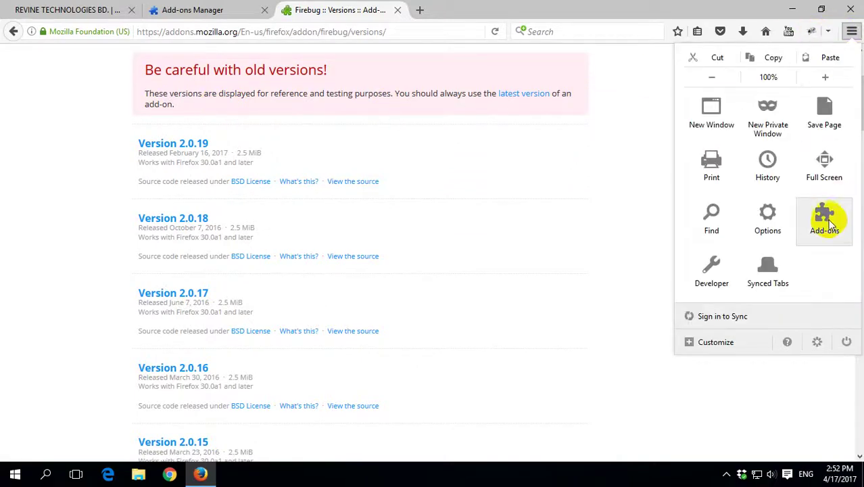
{"action": "left_click", "coordinate": [827, 218]}
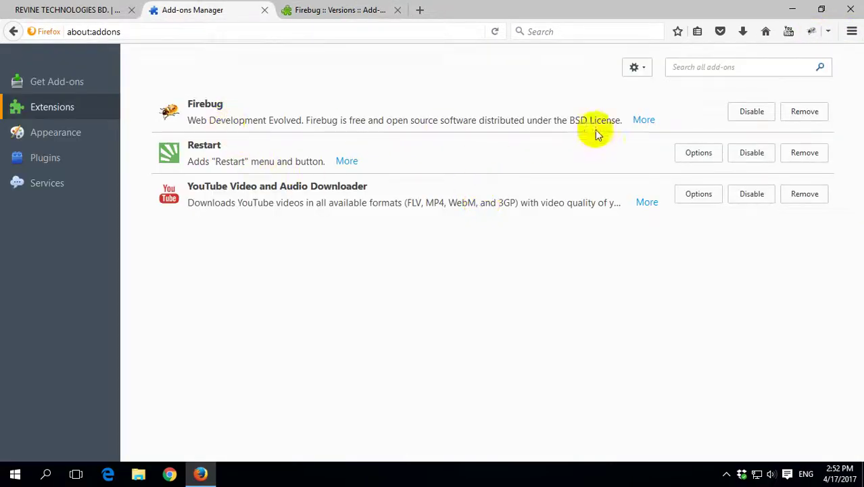
{"action": "left_click", "coordinate": [641, 121]}
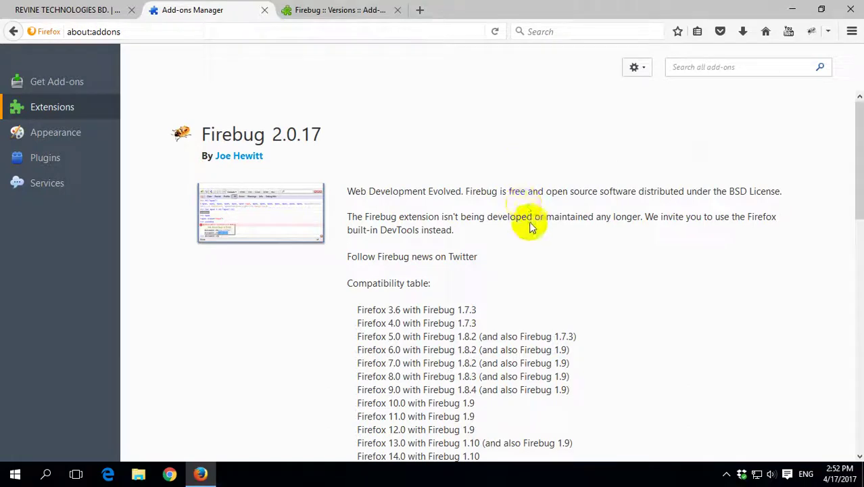
{"action": "scroll", "coordinate": [533, 227], "scroll_direction": "down", "scroll_amount": 5}
{"action": "scroll", "coordinate": [534, 227], "scroll_direction": "down", "scroll_amount": 10}
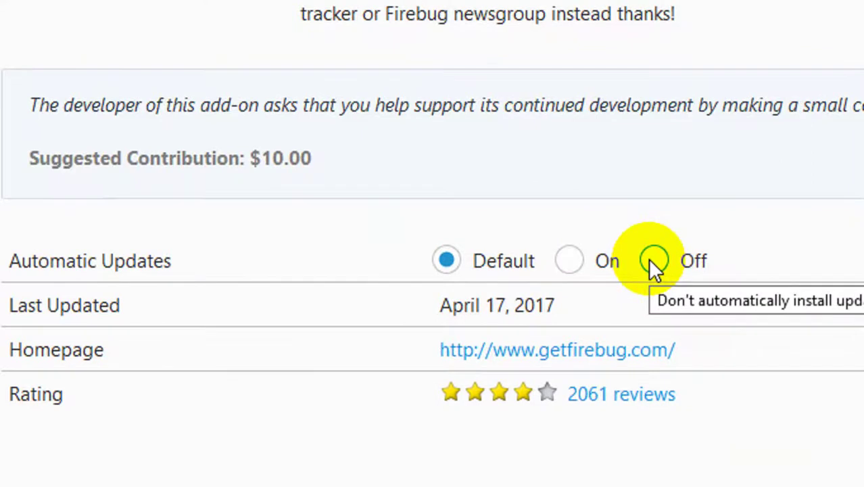
{"action": "left_click", "coordinate": [655, 262]}
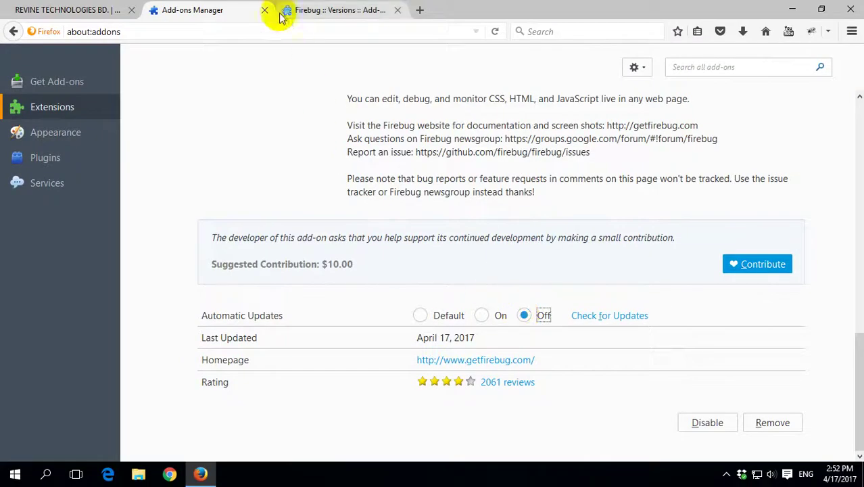
{"action": "left_click", "coordinate": [265, 10]}
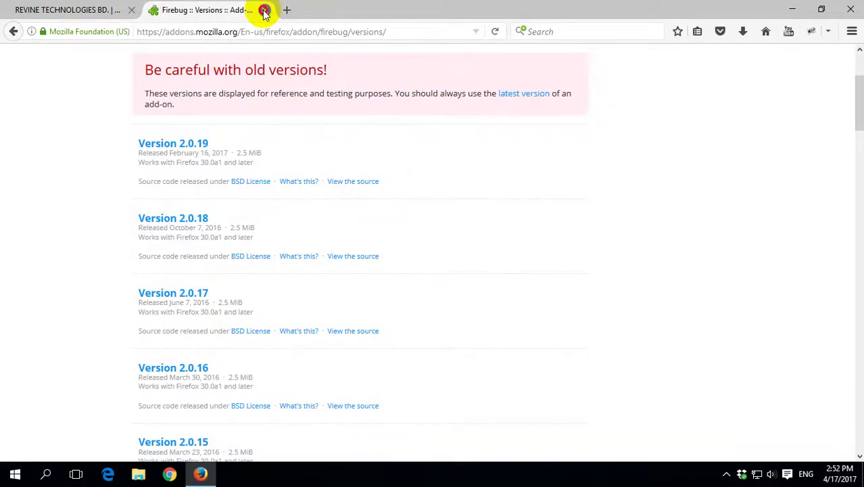
Step: Close the Firebug Versions tab, reload revinebd.com and scroll to the later About Us paragraphs
{"action": "left_click", "coordinate": [265, 11]}
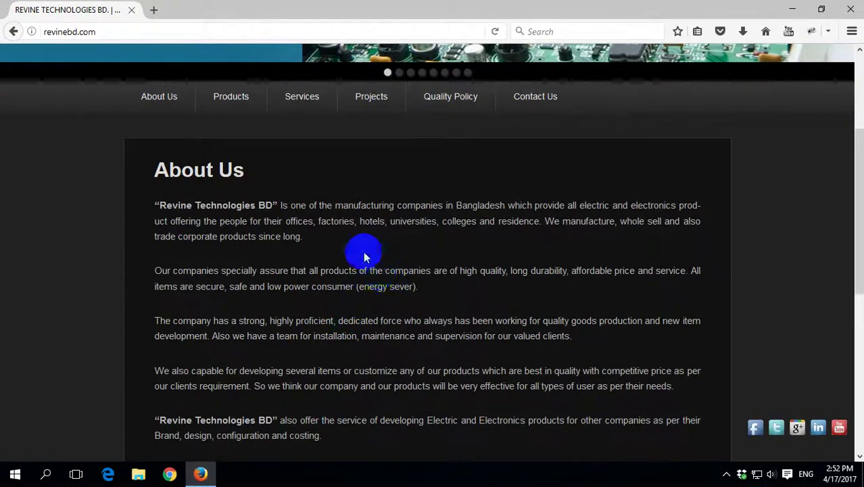
{"action": "left_click", "coordinate": [296, 29]}
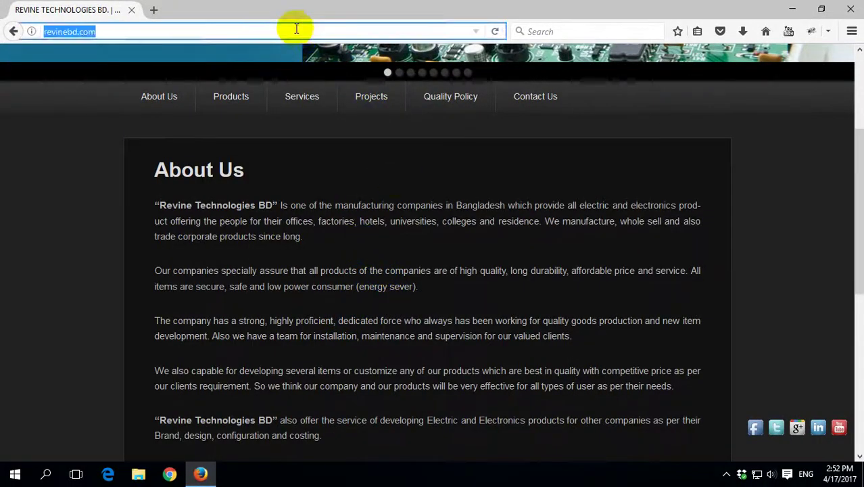
{"action": "key", "text": "Return"}
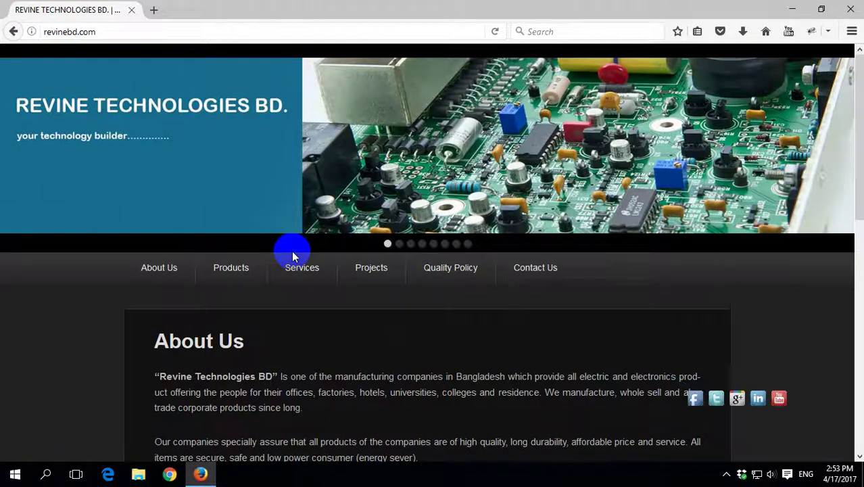
{"action": "scroll", "coordinate": [291, 251], "scroll_direction": "down", "scroll_amount": 6}
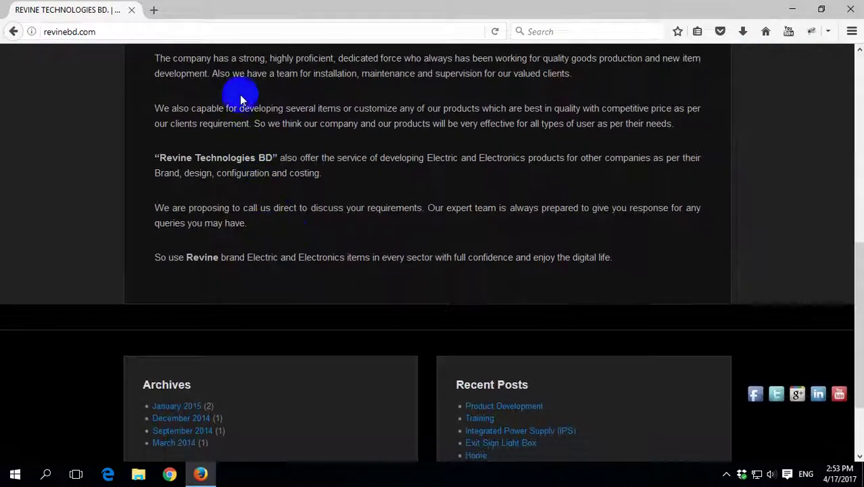
Step: Inspect the About Us paragraph on revinebd.com using 'Inspect Element with Firebug'
{"action": "right_click", "coordinate": [234, 60]}
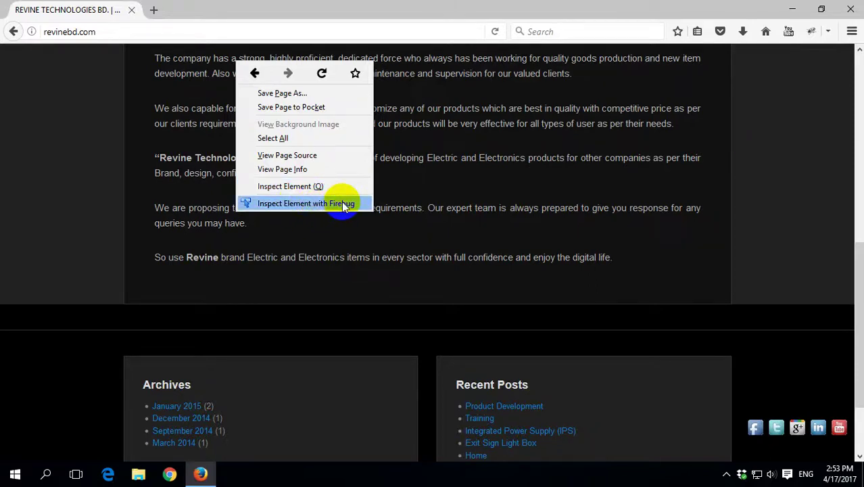
{"action": "left_click", "coordinate": [283, 204]}
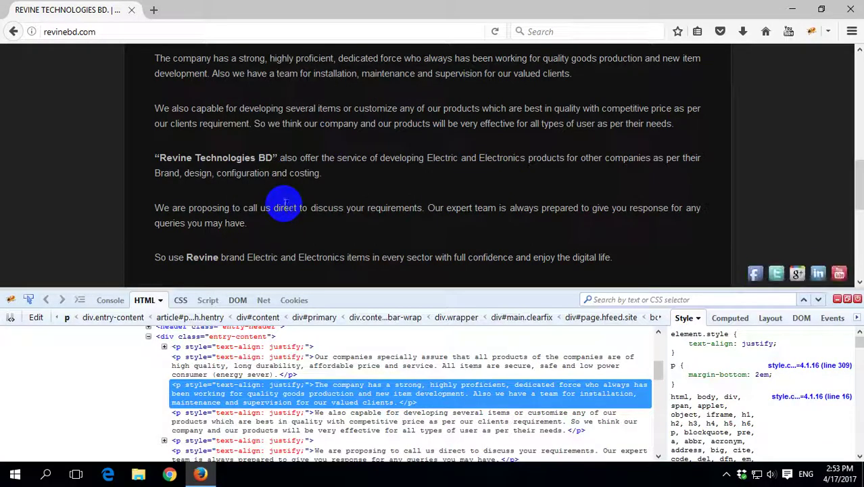